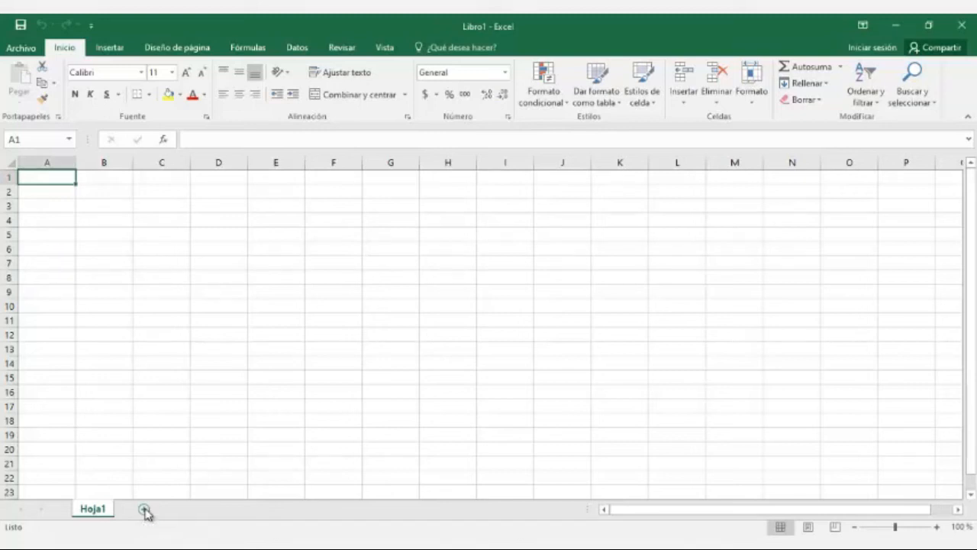
Step: Add a second worksheet to the workbook after Hoja1
click(144, 510)
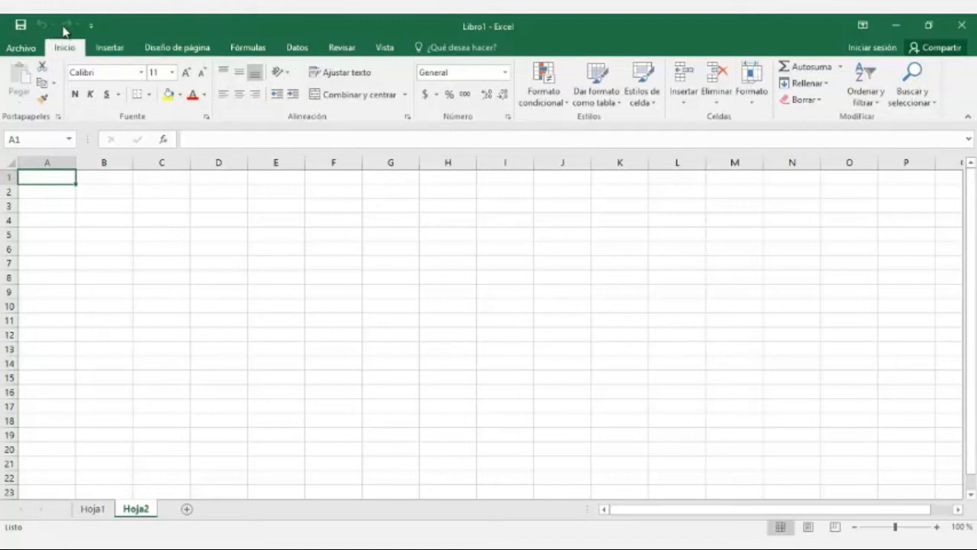
click(91, 26)
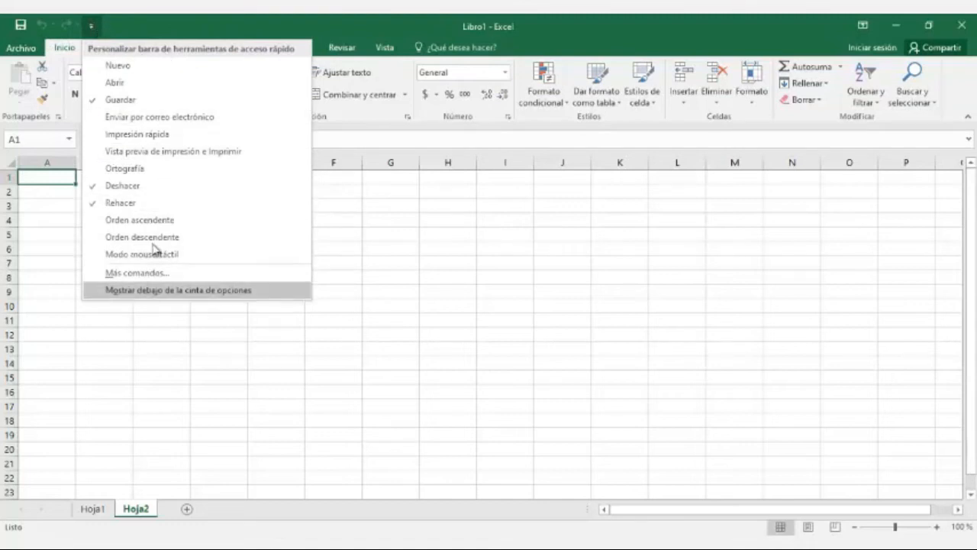
click(149, 21)
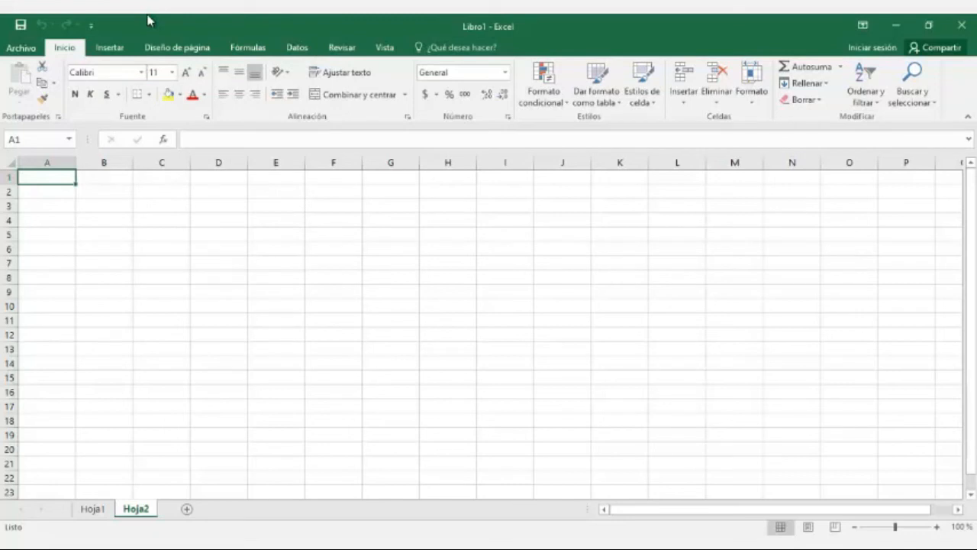
click(205, 142)
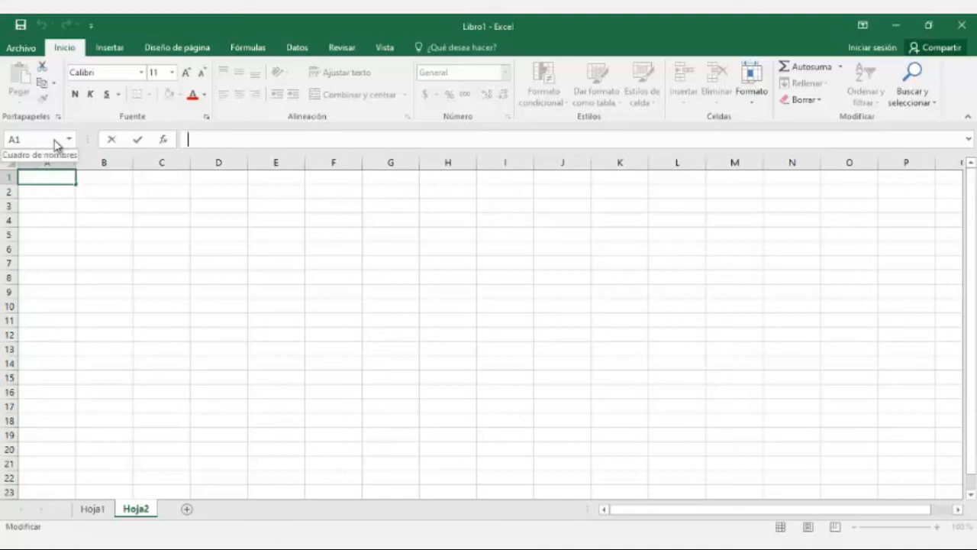
click(242, 222)
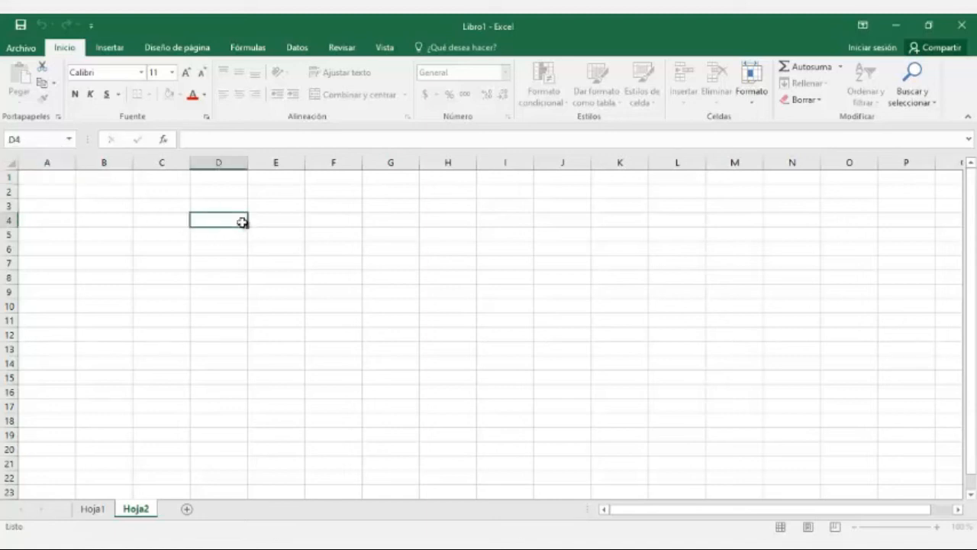
click(270, 223)
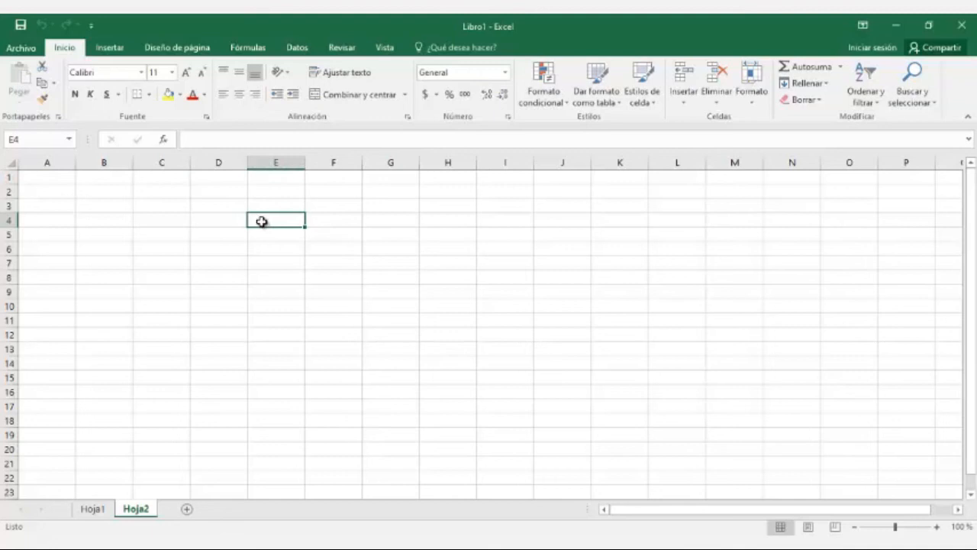
Step: Enter the text CELDA in cell D4 of Hoja2
click(229, 218)
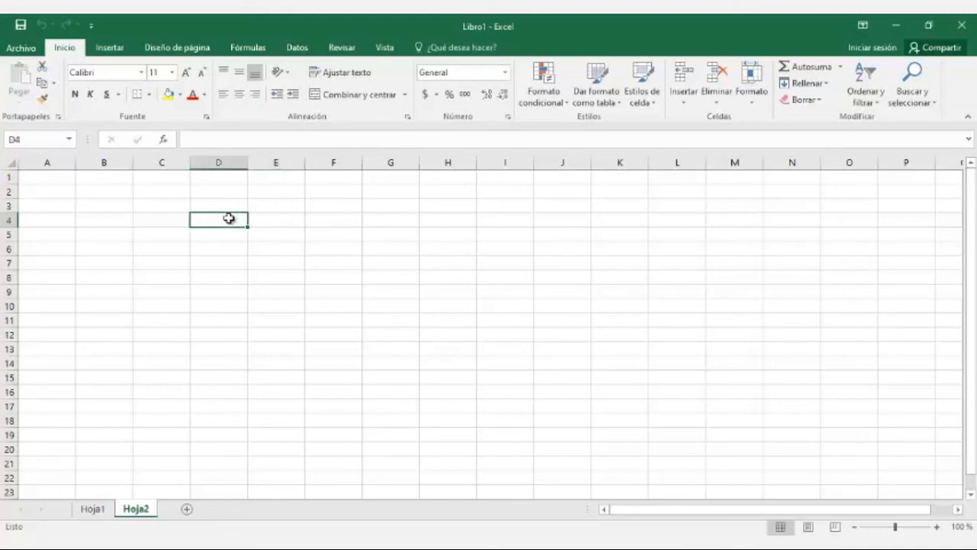
key(Caps_Lock)
text(CELDA)
click(217, 239)
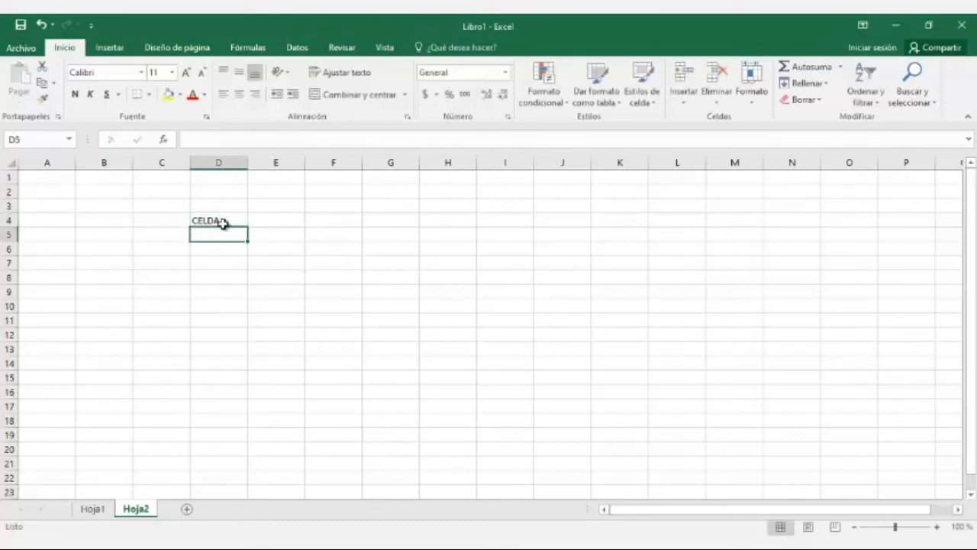
Step: Extend the text in cell D4 so that it reads CELDA D4
click(222, 222)
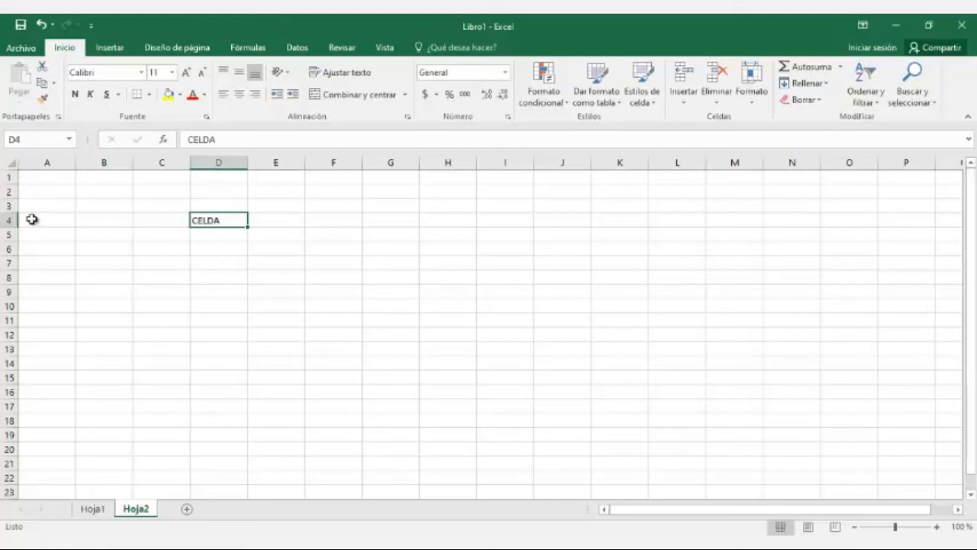
click(237, 142)
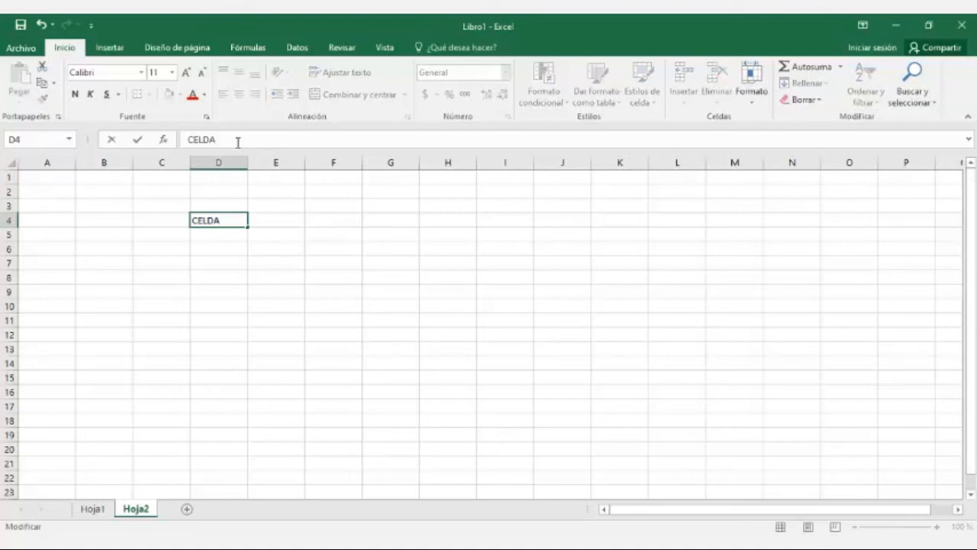
text(D4)
key(Return)
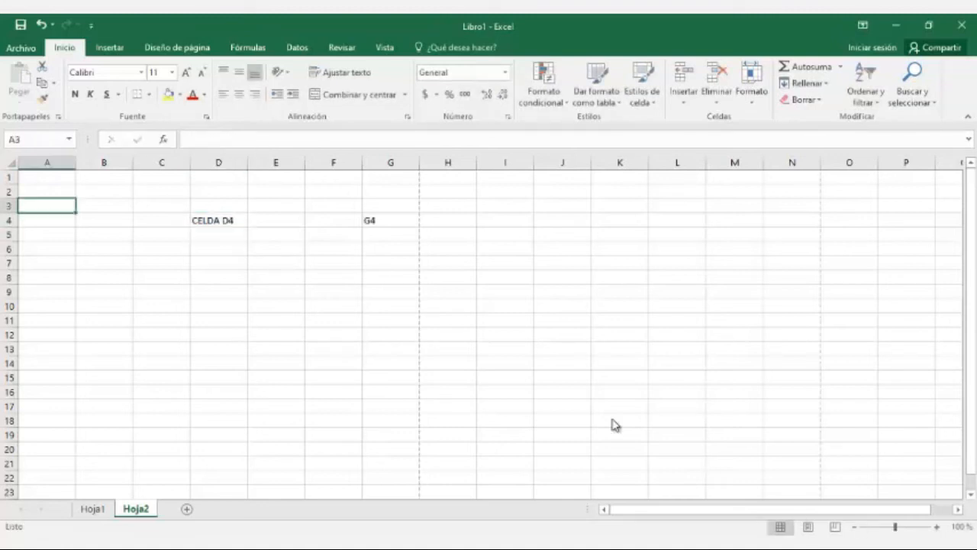
Step: Enter 2+2 in cell D6 without an equals sign
click(223, 218)
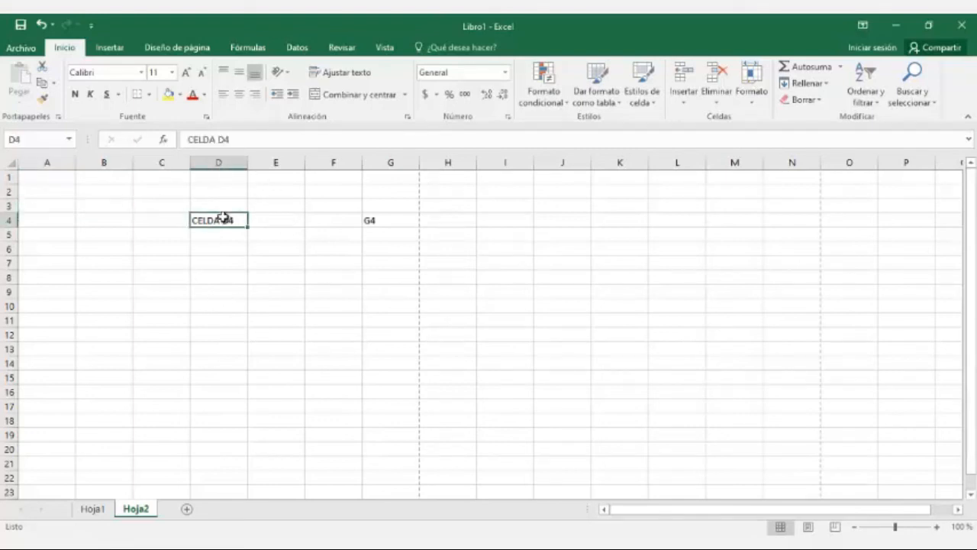
click(219, 245)
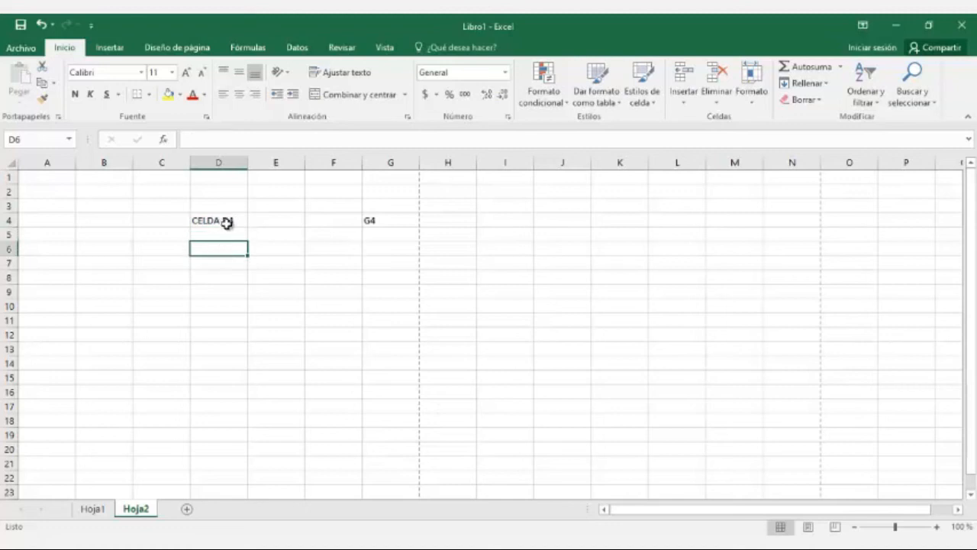
click(227, 218)
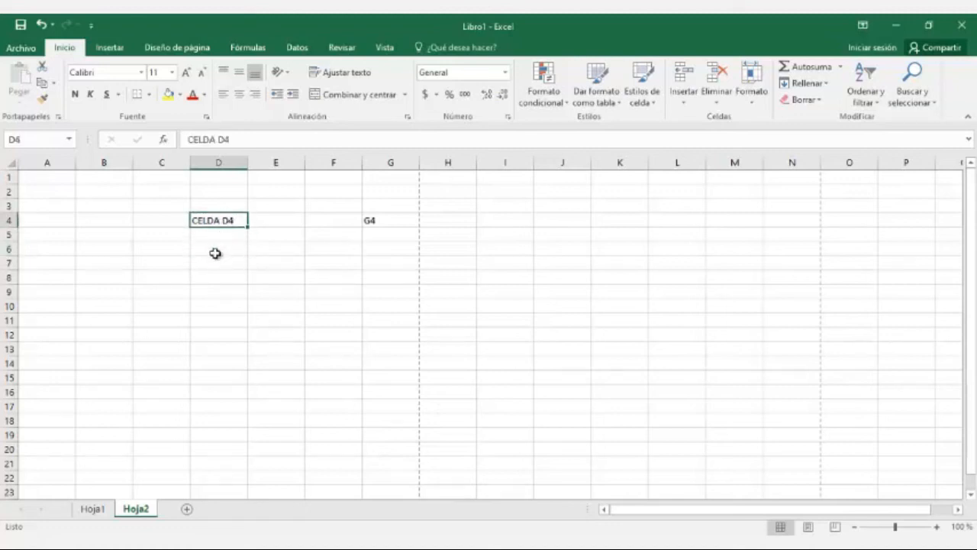
click(215, 250)
text(2+2)
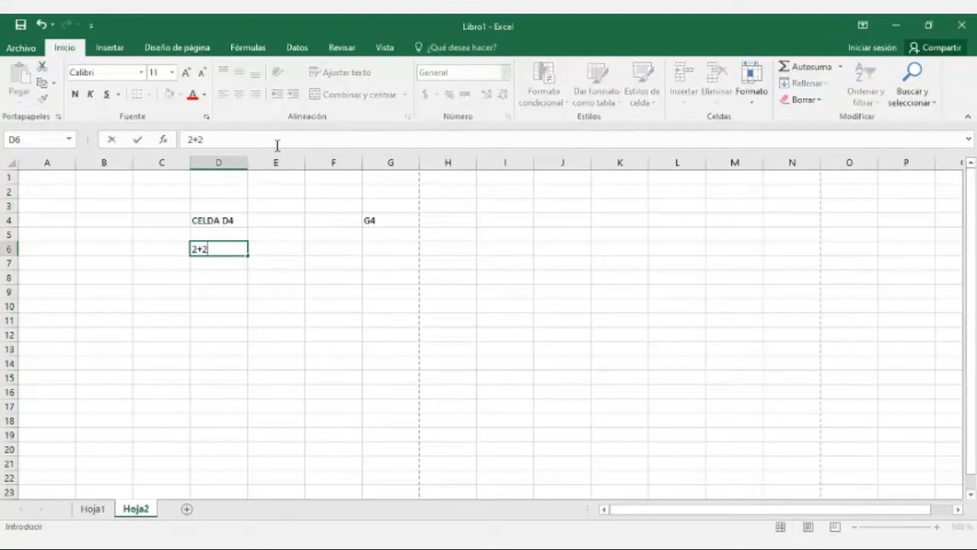
key(Return)
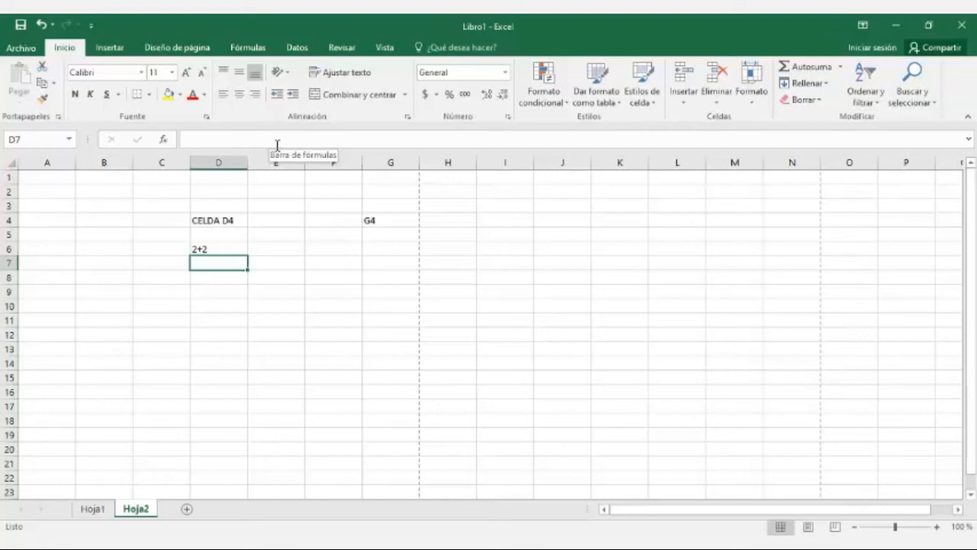
Step: Enter the addition formula =2+2 in cell D8
key(Up)
key(Down)
key(Down)
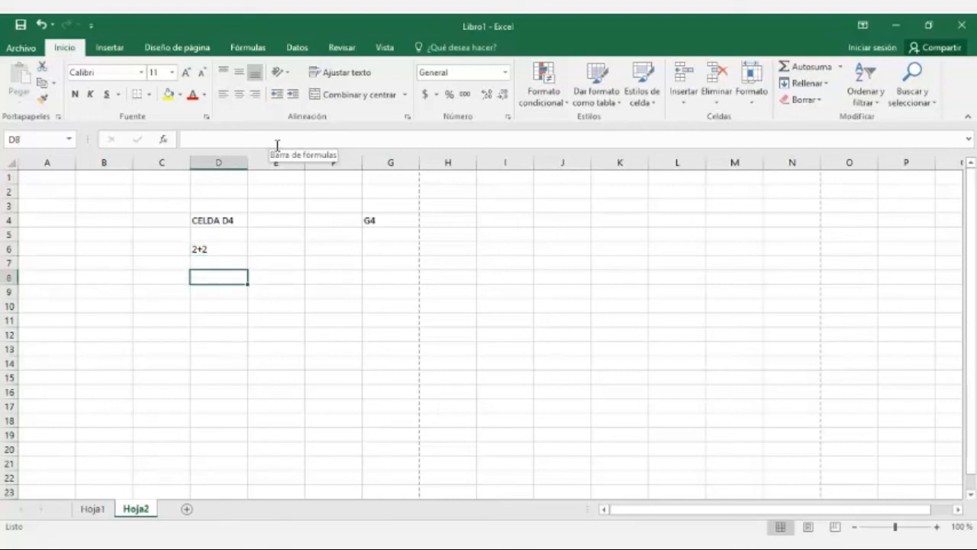
text(=)
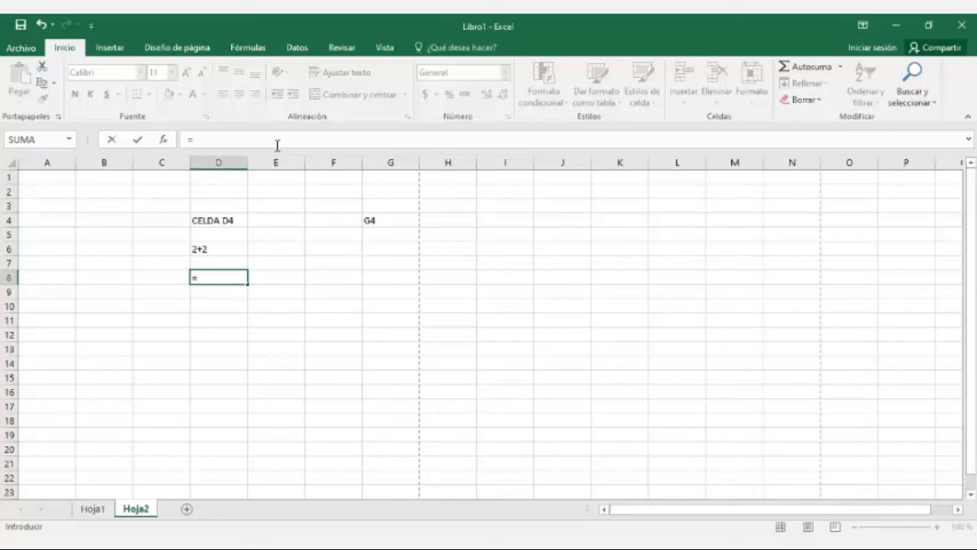
text(2+2)
key(Return)
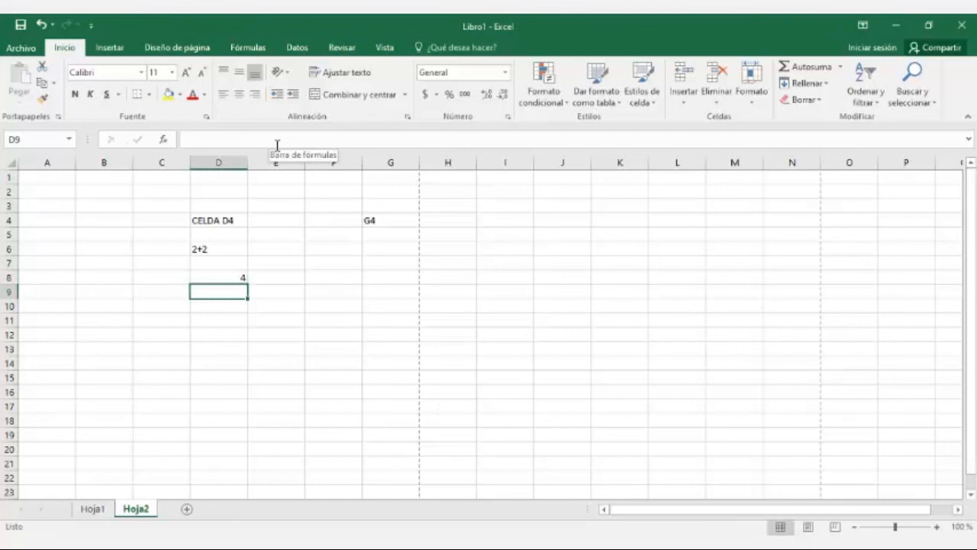
Step: Enter the multiplication formula =2*2 in cell D9
text(=)
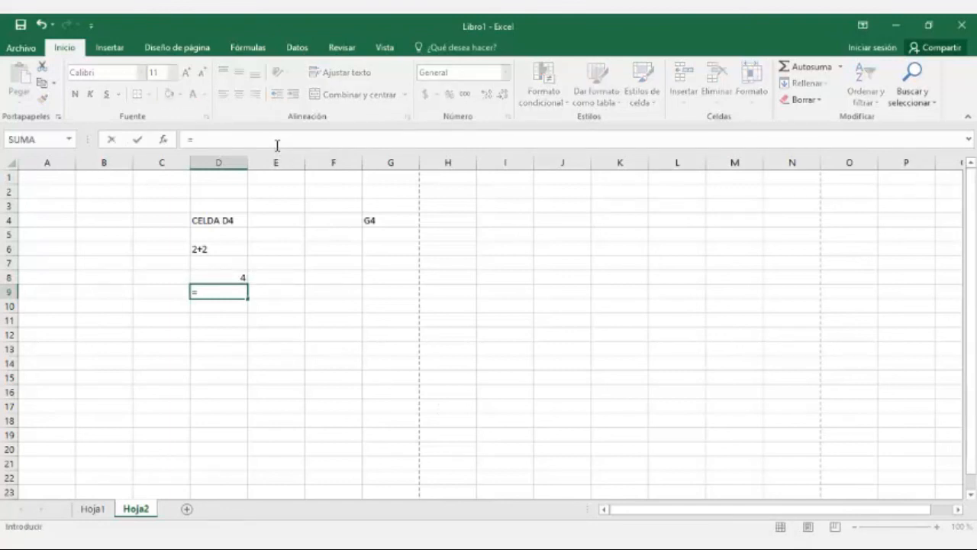
text(2)
text(*2)
key(Return)
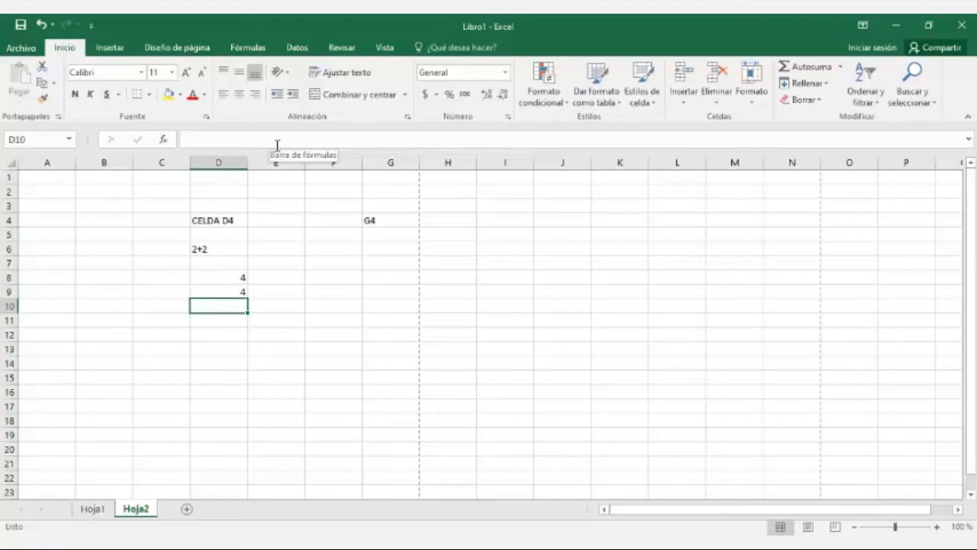
key(Up)
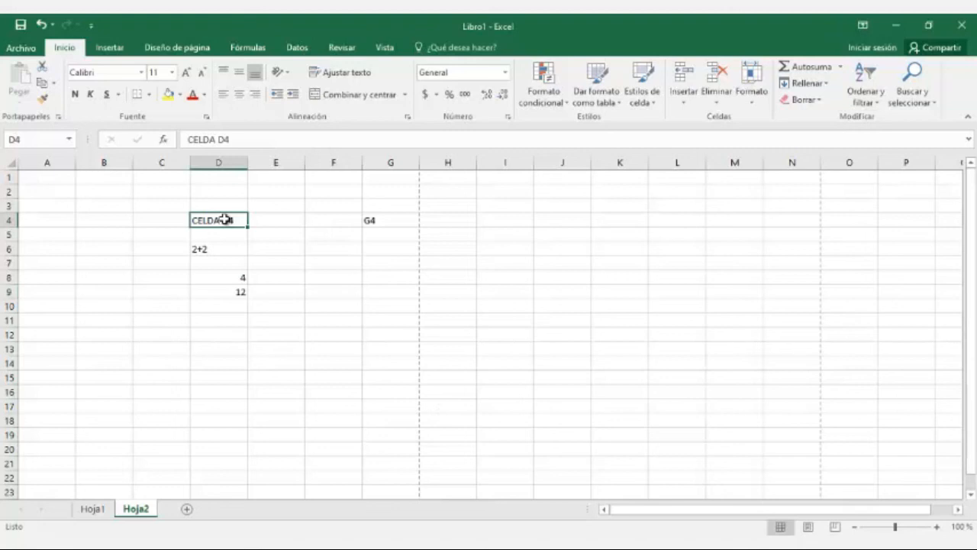
Step: Enter the number 2 in cell F8 and the number 6 in cell G8
click(339, 277)
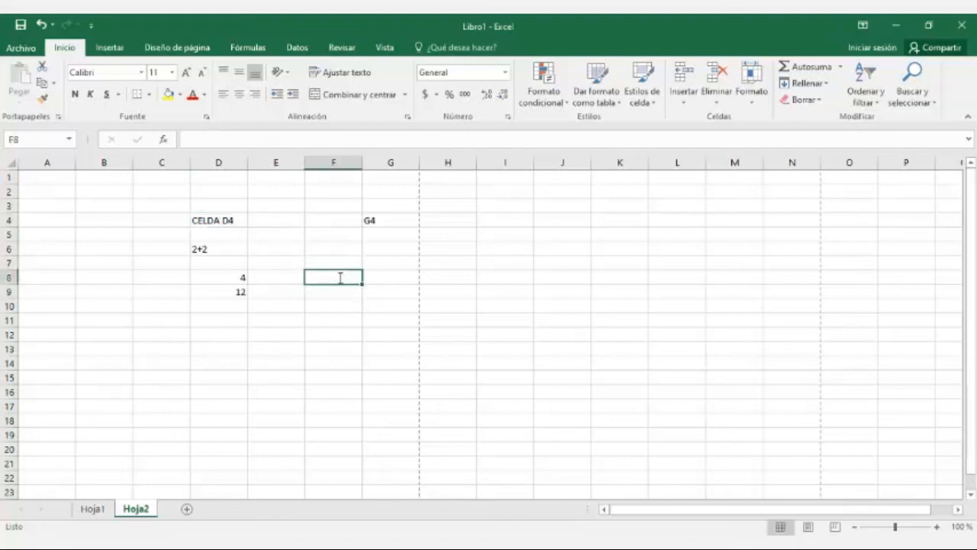
text(2)
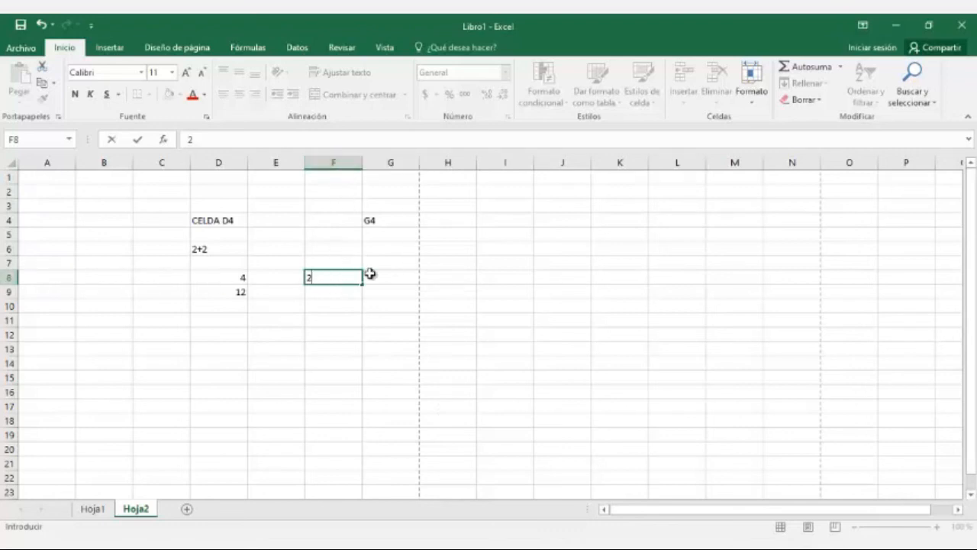
click(383, 276)
text(6)
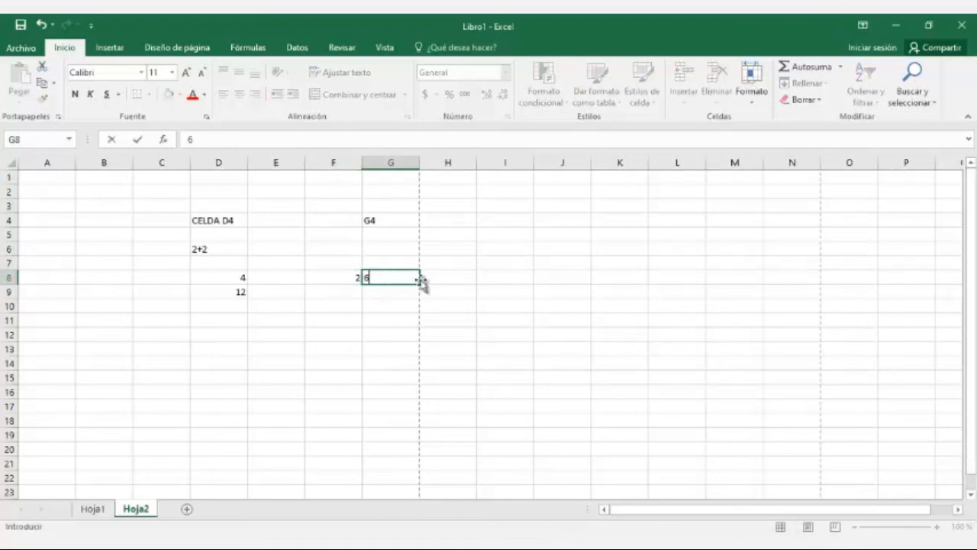
Step: Enter the formula =F8-G8 in cell H8 to subtract the two neighbouring cells, and reselect H8 to view its formula
click(440, 279)
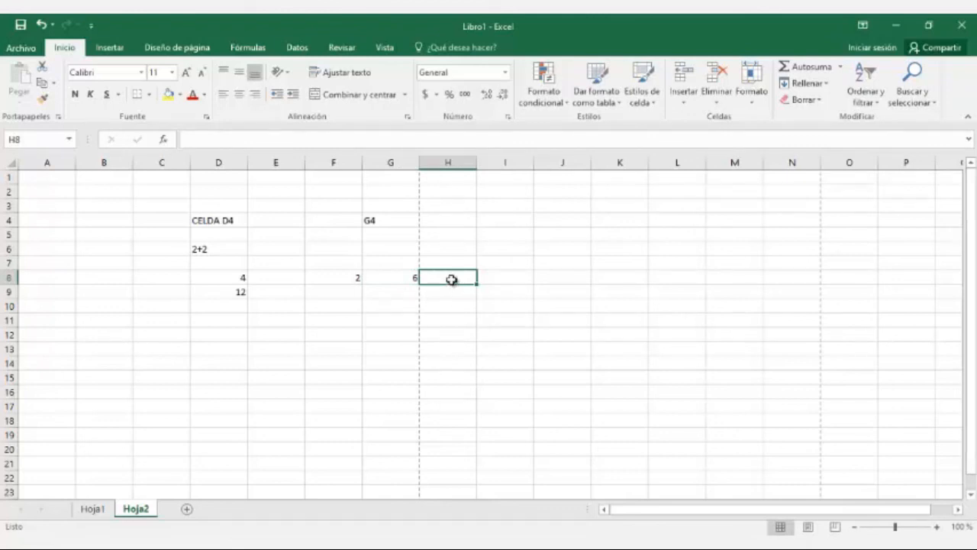
click(332, 140)
text(=)
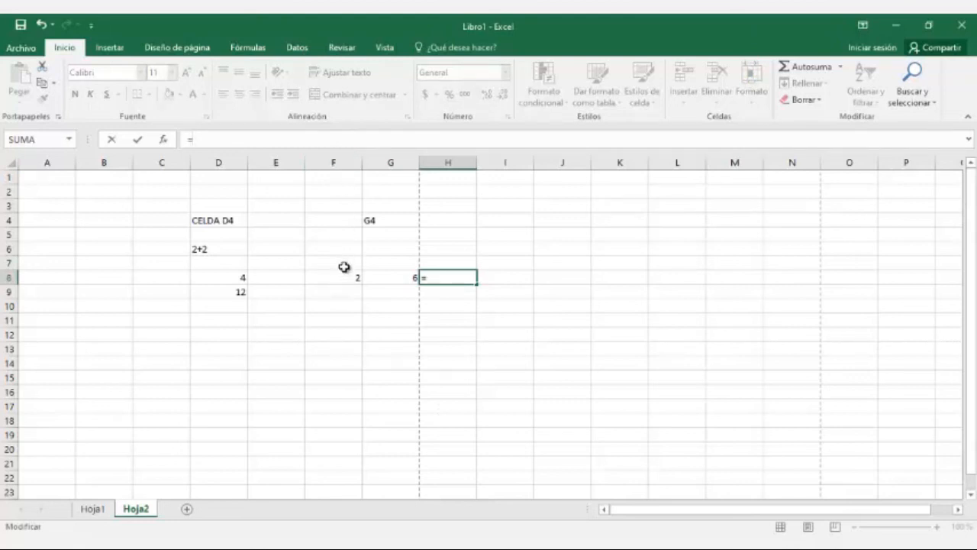
text(F)
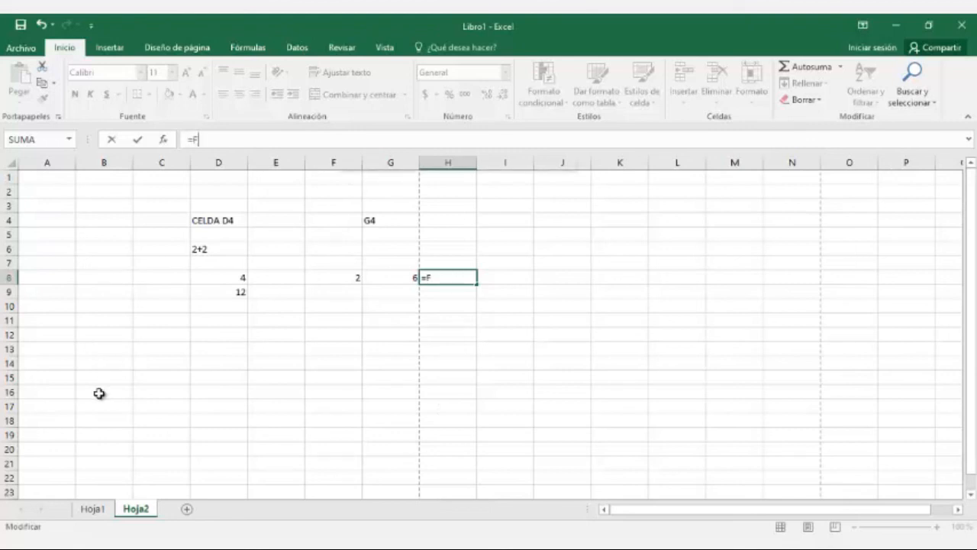
text(8-)
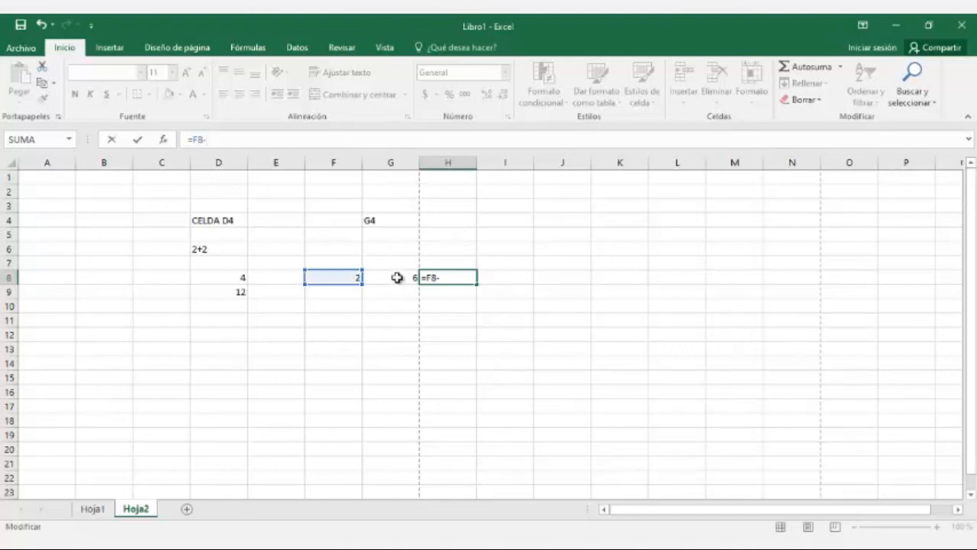
text(G8)
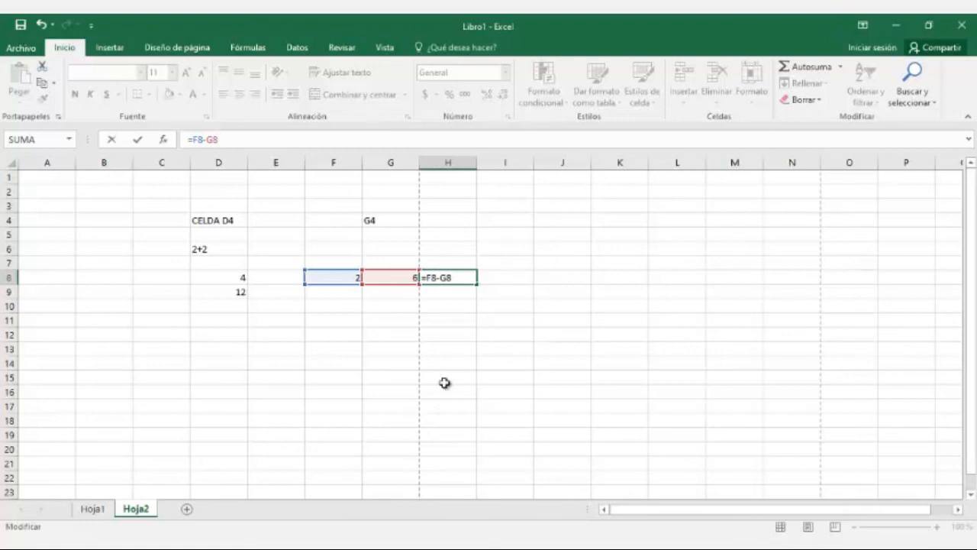
key(Return)
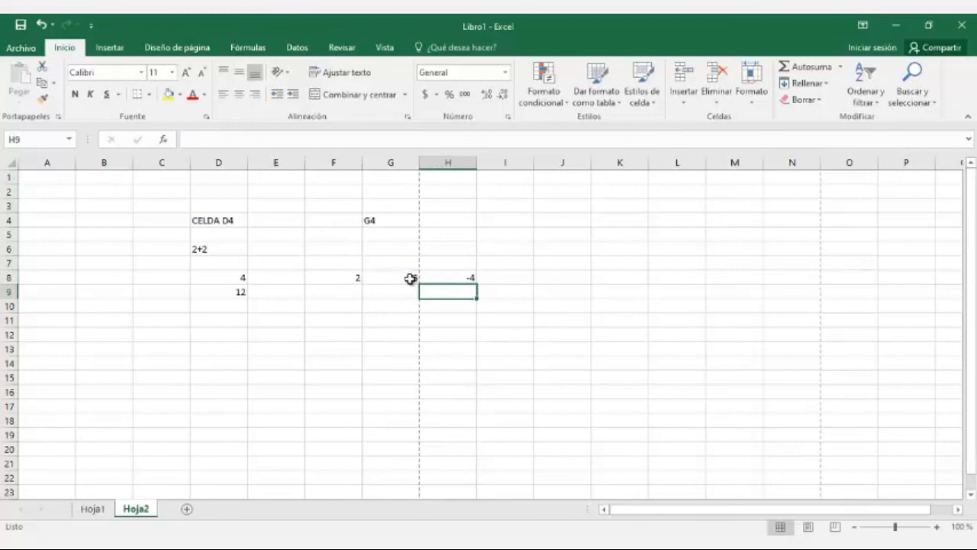
click(465, 278)
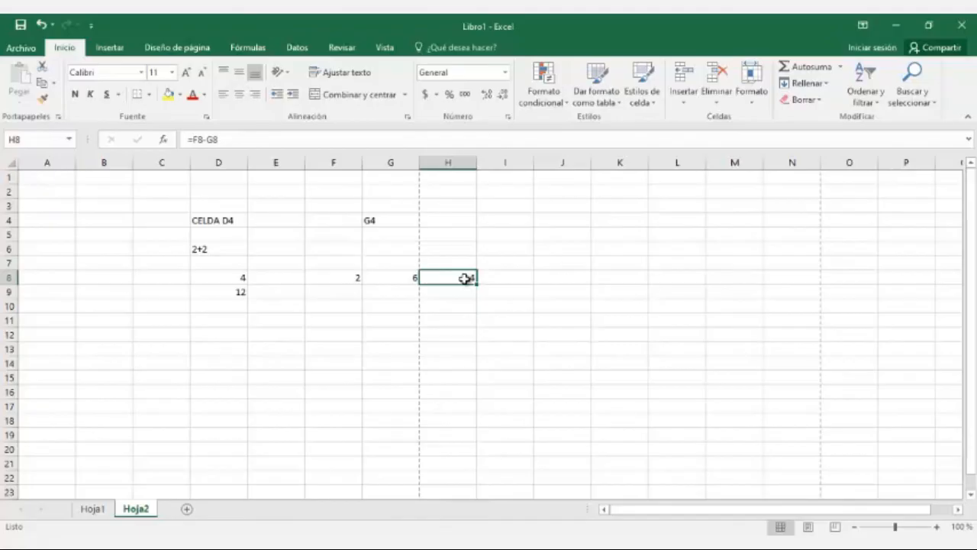